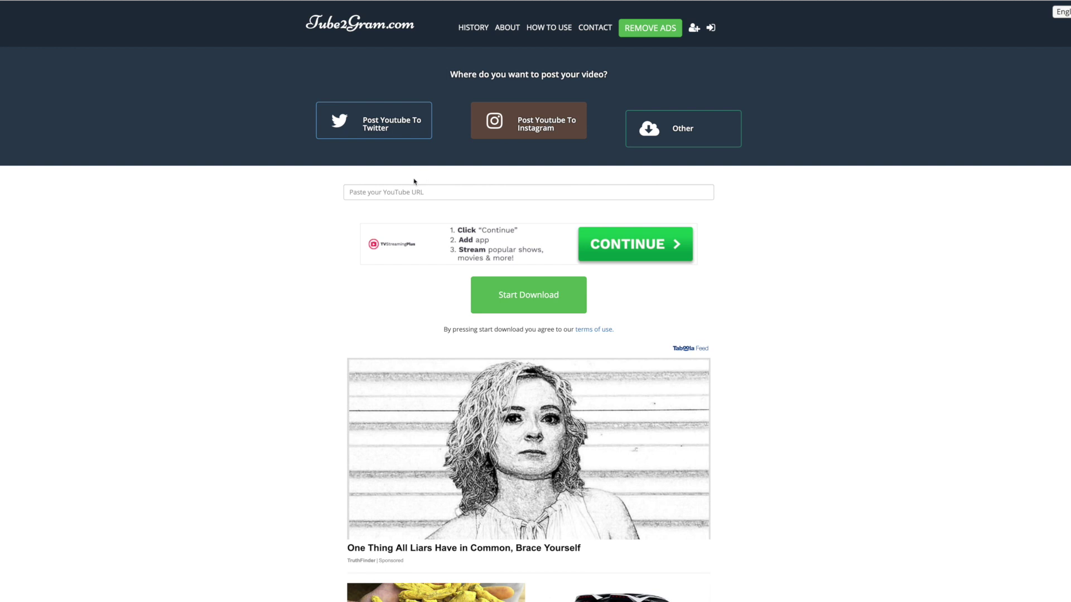
Paste the How to Grow A Profitable Facebook Group YouTube link into Tube2Gram and dismiss the More videos panel
{"action": "right_click", "coordinate": [375, 193]}
{"action": "left_click", "coordinate": [351, 192]}
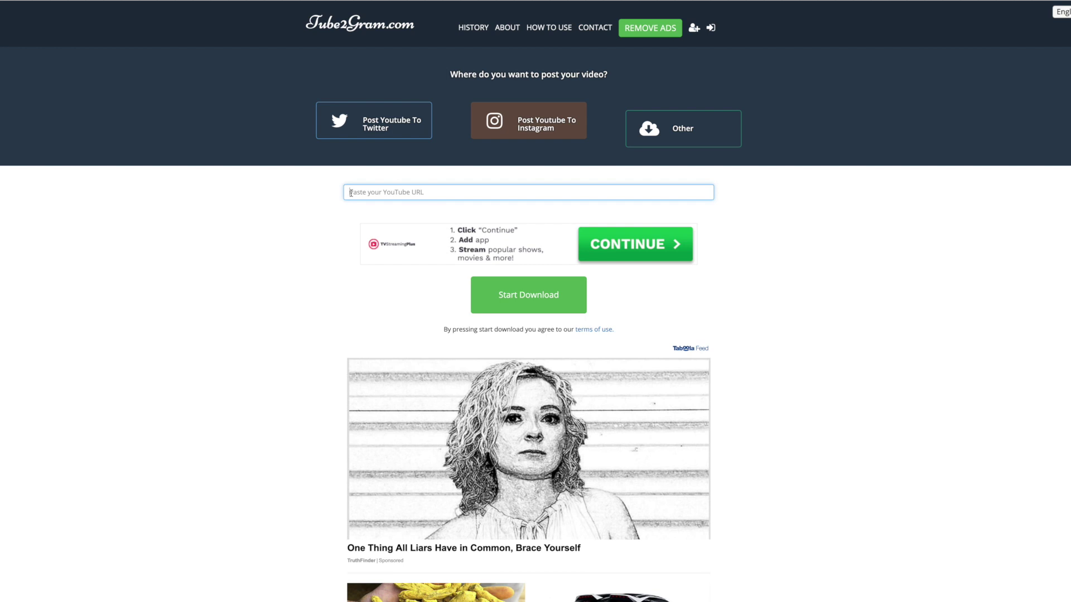
{"action": "type", "text": "https://youtu.be/Xo3ZGVrIMdw"}
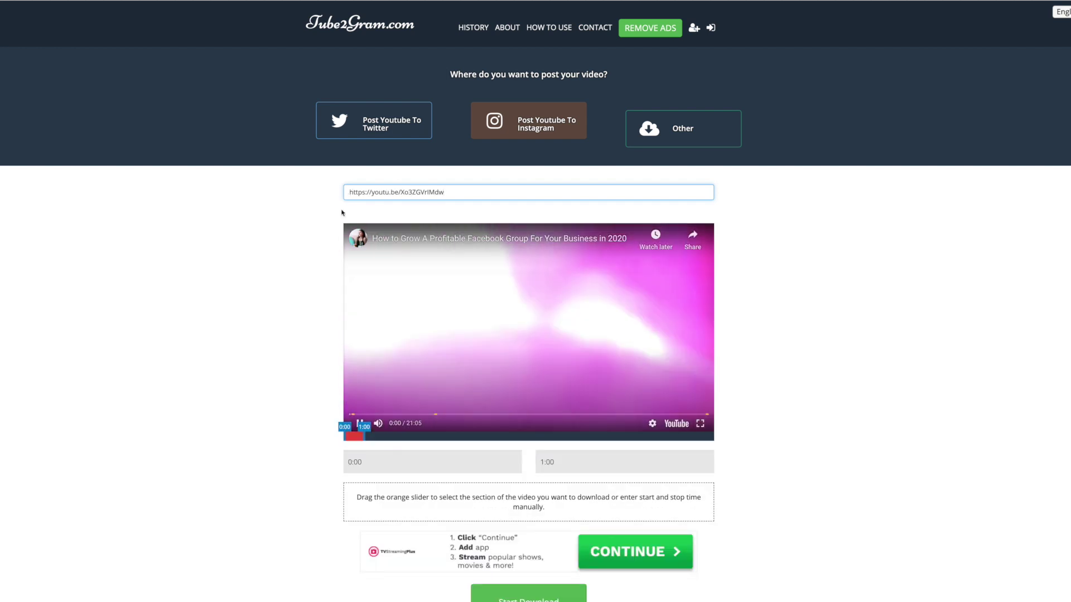
{"action": "left_click", "coordinate": [358, 424]}
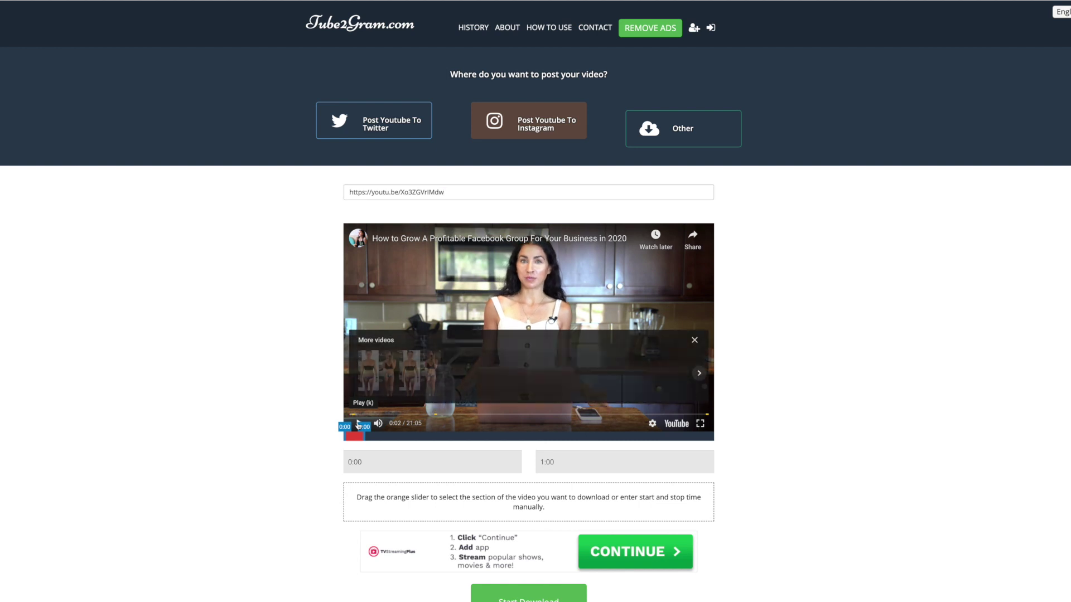
{"action": "left_click", "coordinate": [694, 342]}
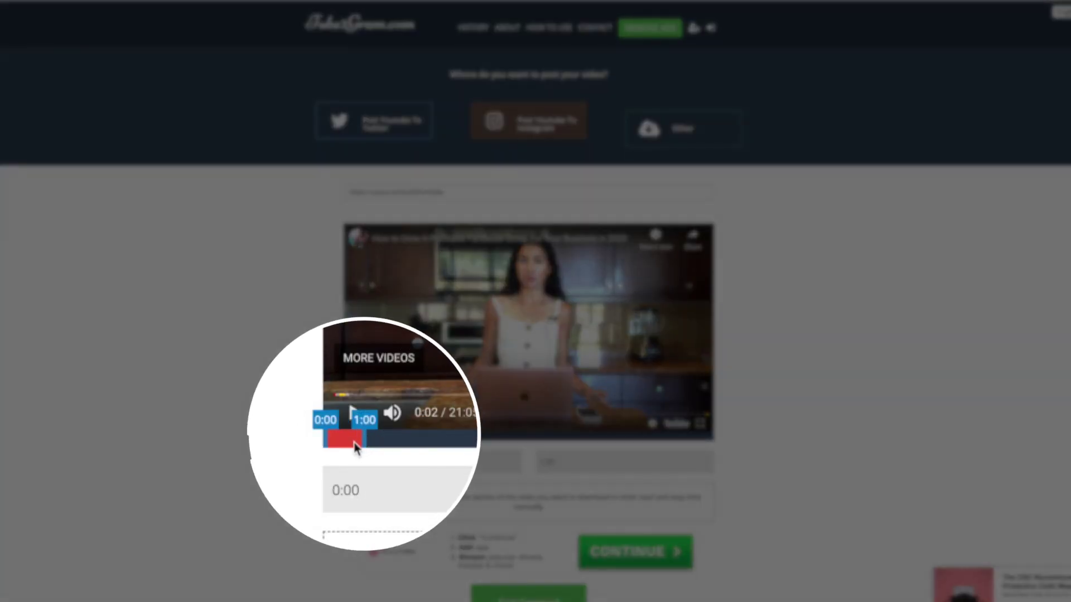
Drag the orange trim slider so the clip runs from 0:35 to 1:34
{"action": "left_click_drag", "start_coordinate": [357, 438], "coordinate": [369, 447]}
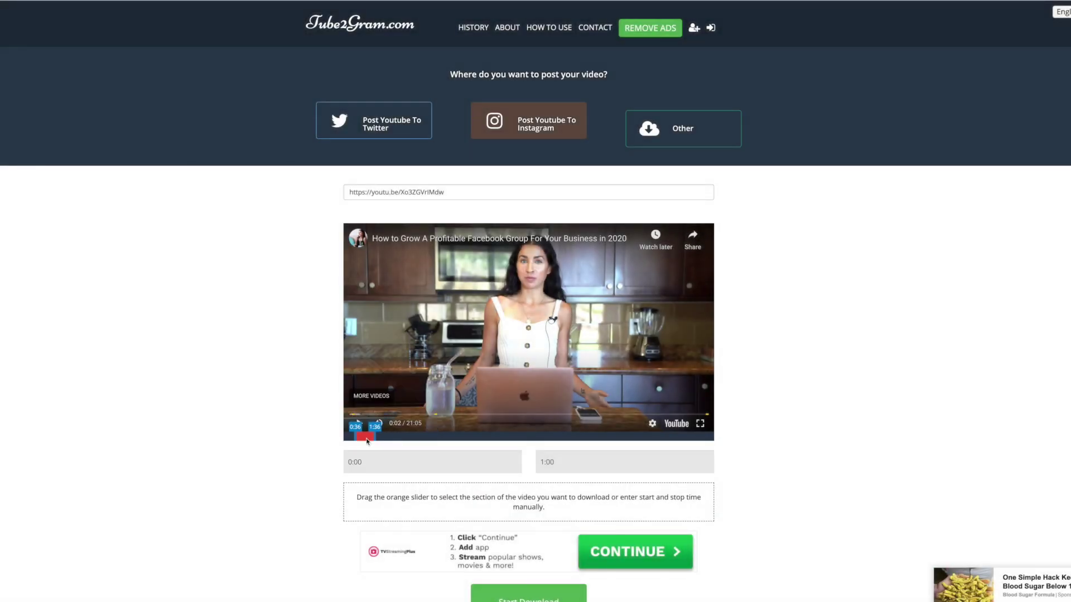
{"action": "left_click_drag", "start_coordinate": [367, 442], "coordinate": [368, 441]}
{"action": "left_click", "coordinate": [495, 463]}
Preview the clip from 0:35, then change the end time to 1:35
{"action": "left_click", "coordinate": [359, 423]}
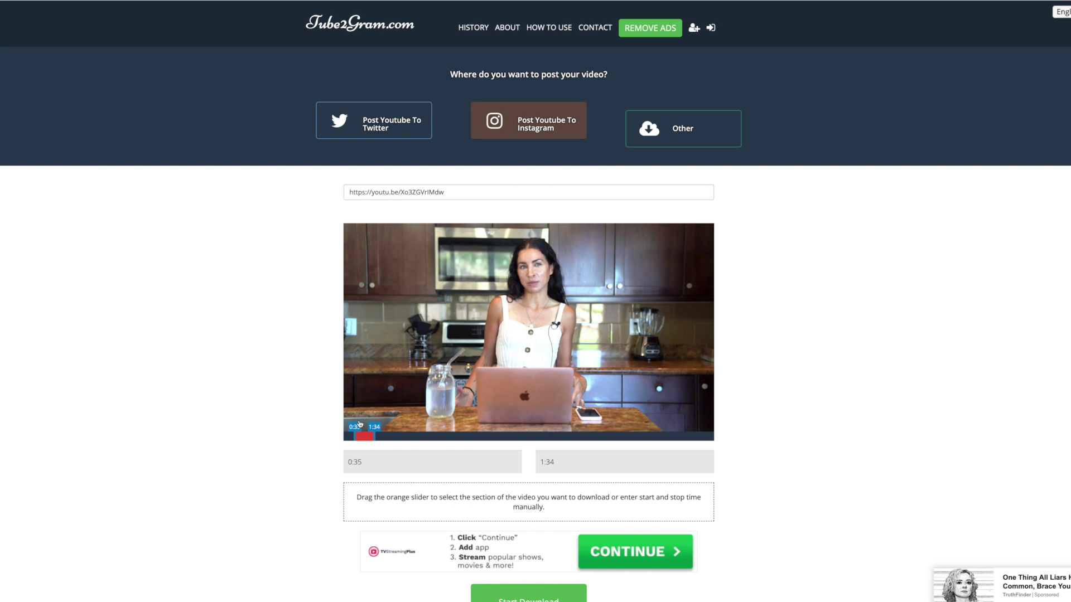
{"action": "left_click", "coordinate": [360, 423]}
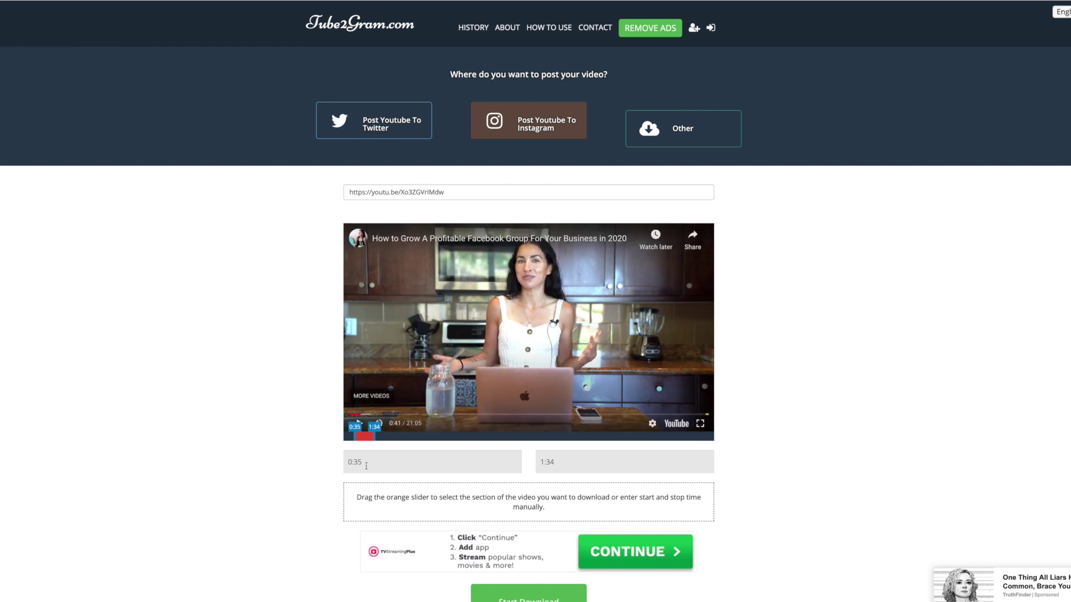
{"action": "left_click_drag", "start_coordinate": [367, 469], "coordinate": [353, 461]}
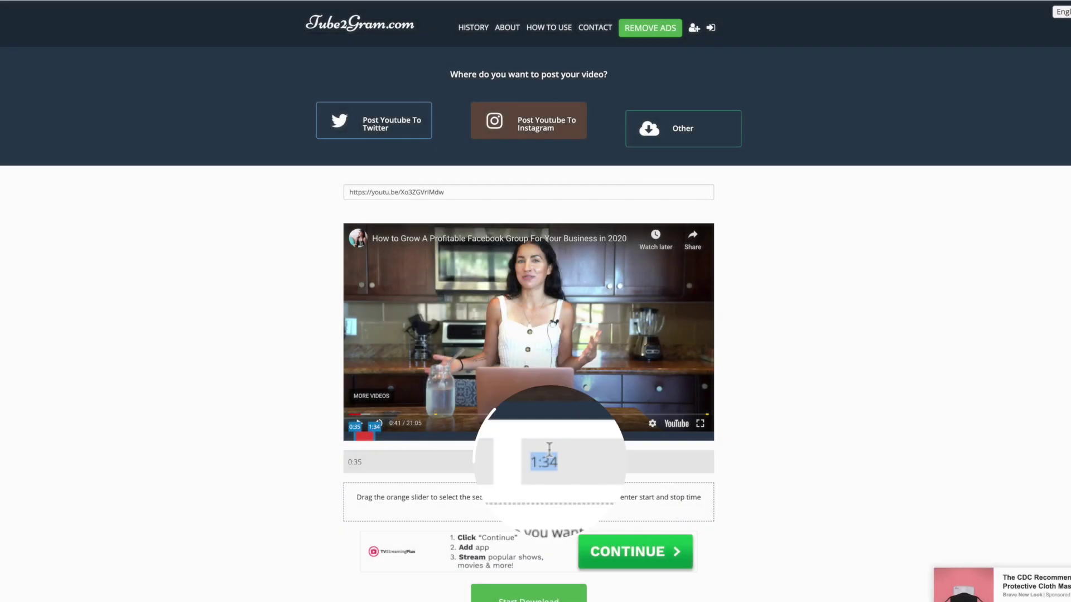
{"action": "left_click", "coordinate": [571, 465]}
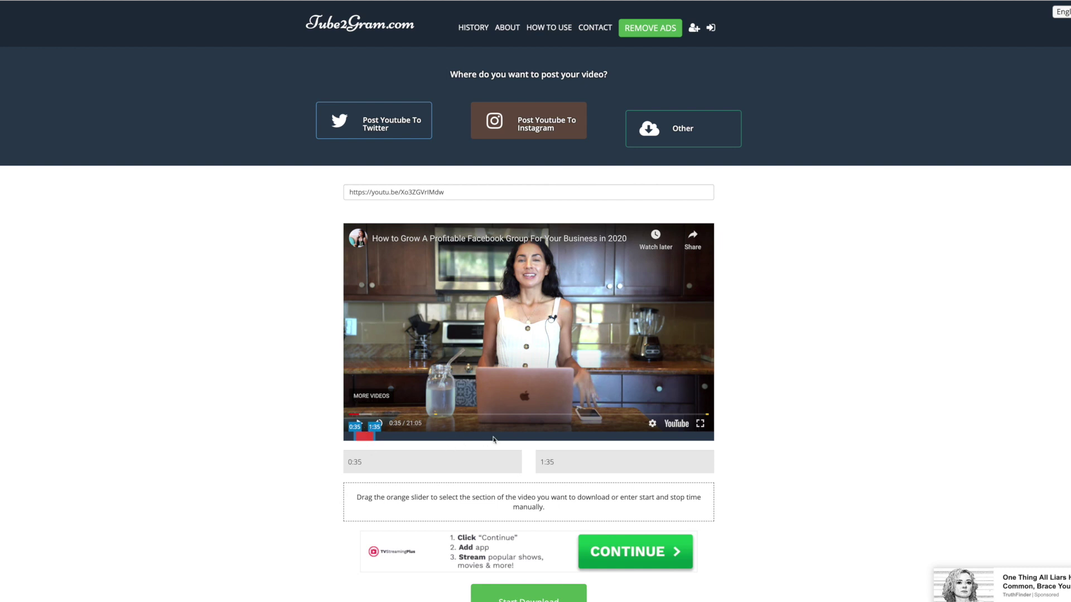
{"action": "scroll", "coordinate": [494, 441], "scroll_direction": "down", "scroll_amount": 3}
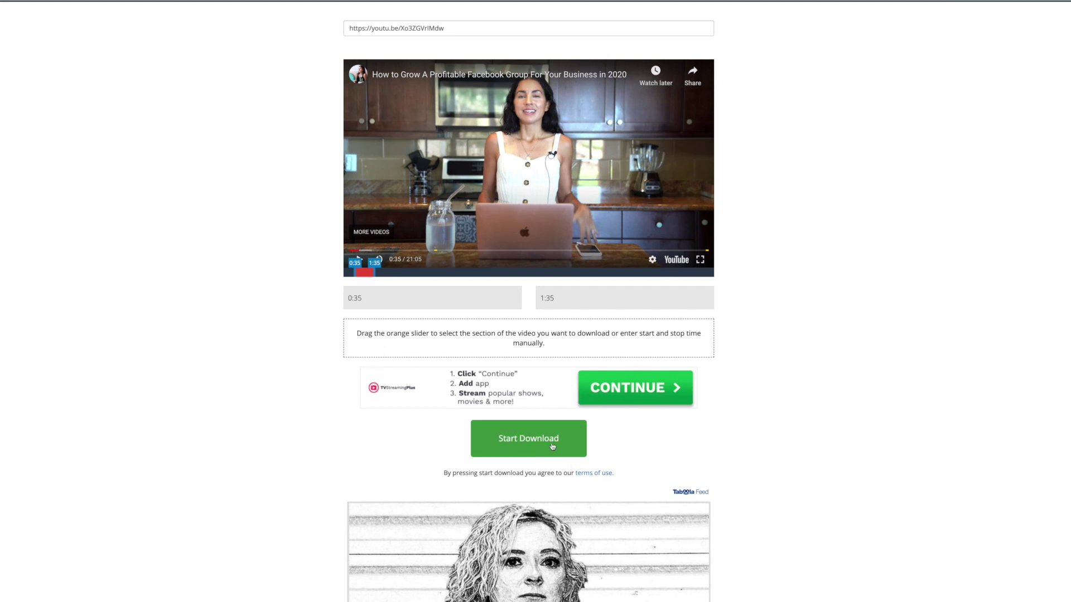
Convert the 0:35–1:35 clip with Start Download and open the converted video
{"action": "left_click", "coordinate": [518, 440]}
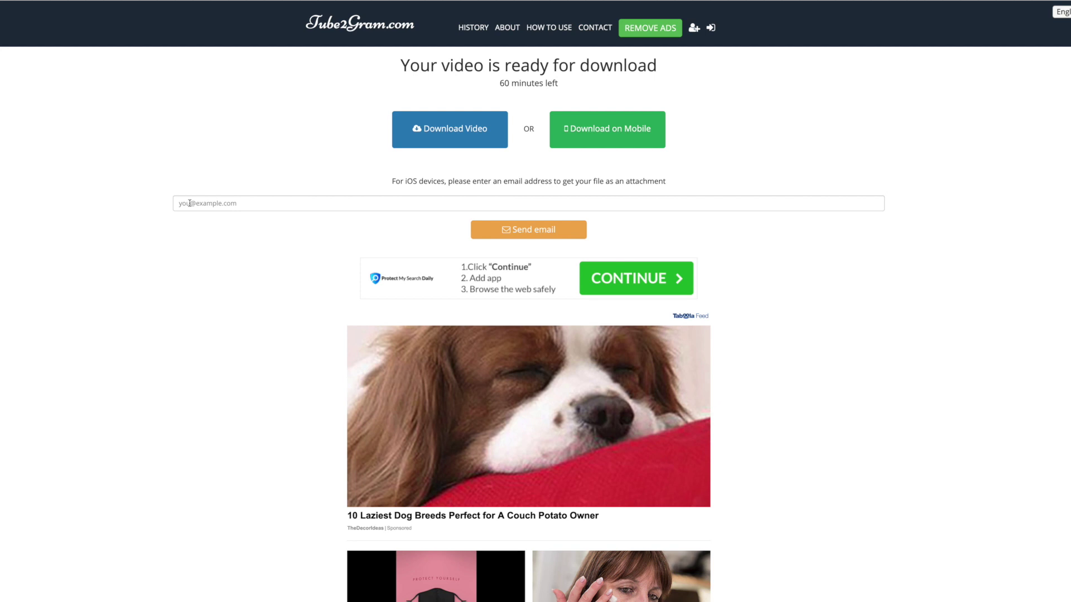
{"action": "left_click", "coordinate": [459, 133]}
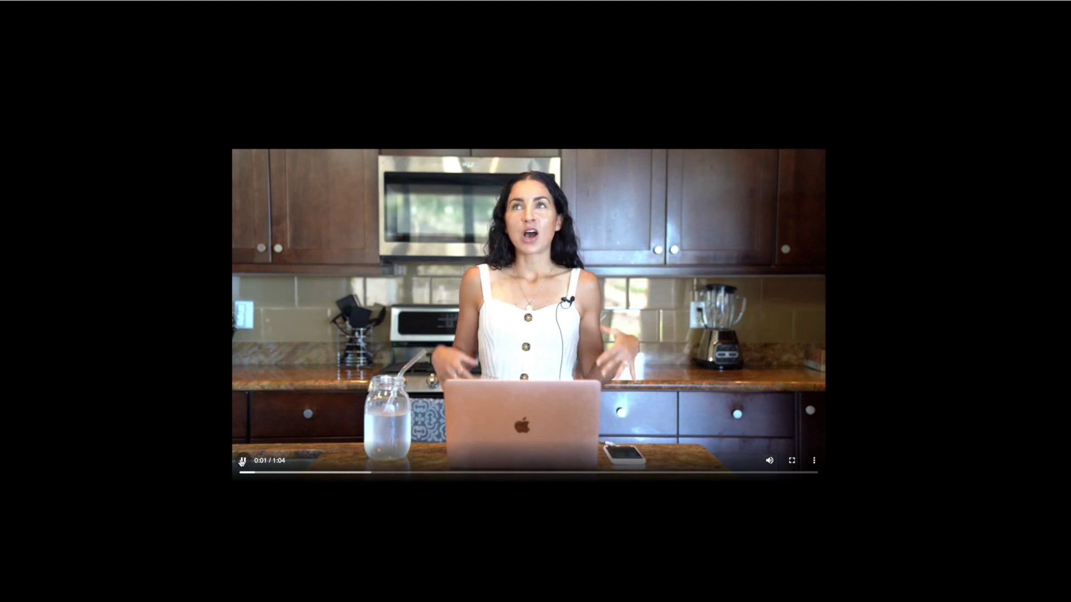
{"action": "left_click", "coordinate": [242, 462]}
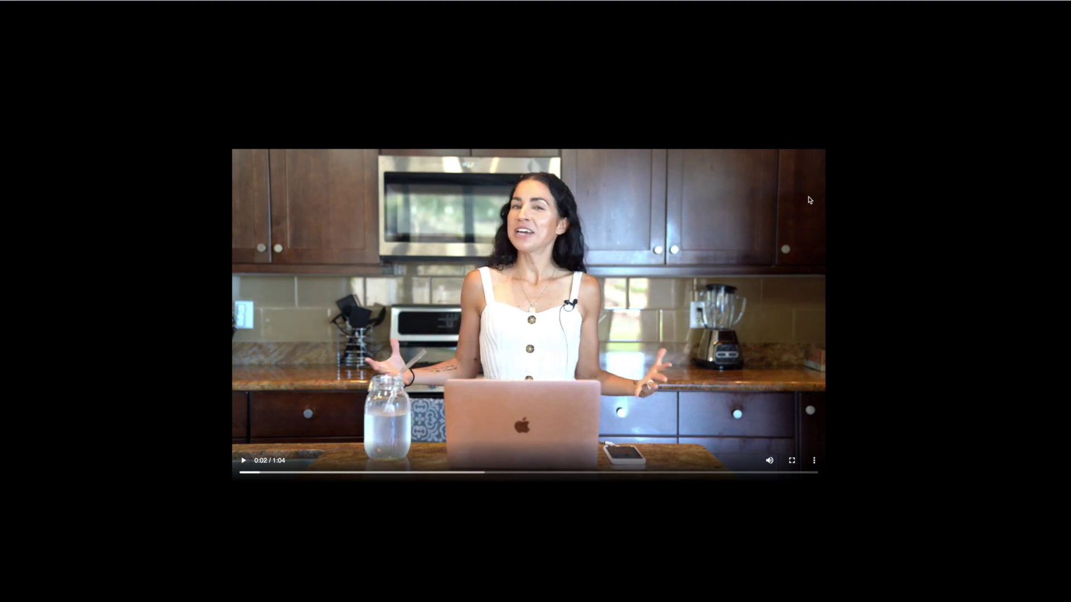
Download the clip from the player's ⋮ menu and save it as 'FB group clip'
{"action": "left_click", "coordinate": [814, 462]}
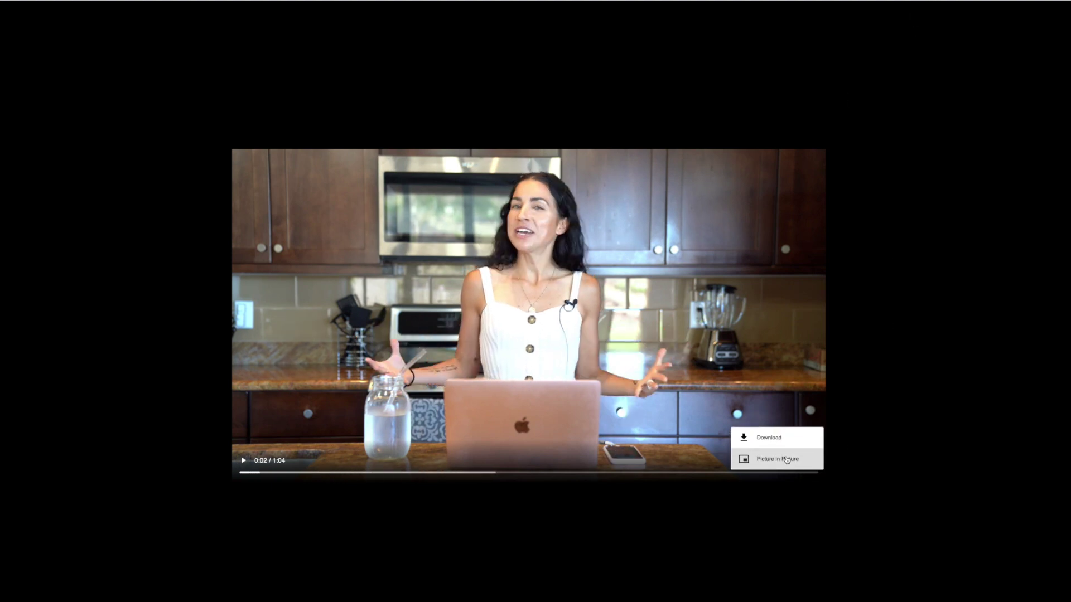
{"action": "left_click", "coordinate": [761, 438]}
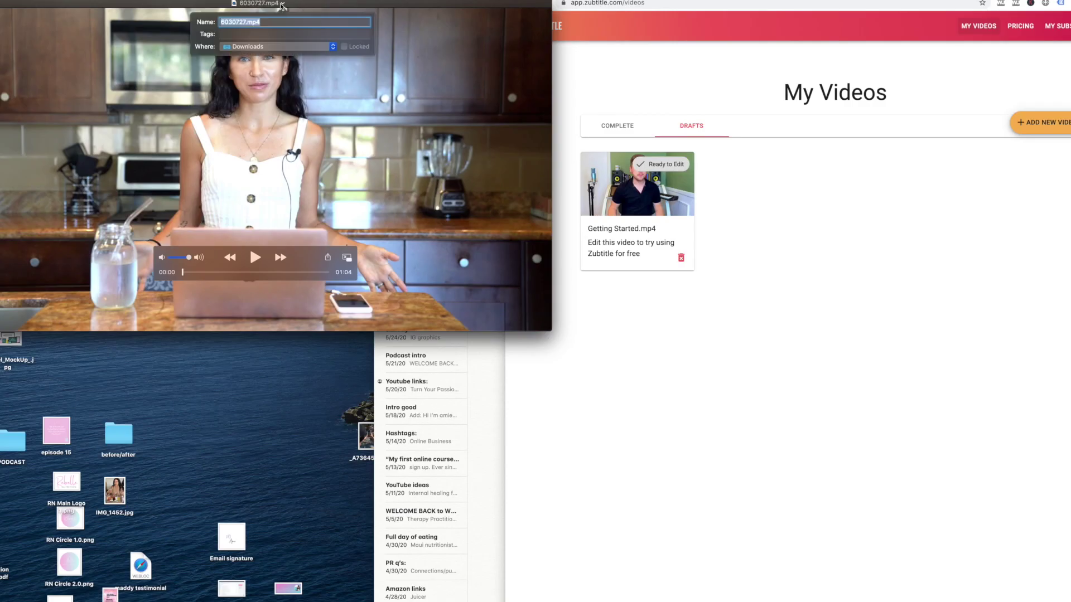
{"action": "type", "text": "FB group clip"}
{"action": "left_click", "coordinate": [268, 46]}
{"action": "key", "text": "Return"}
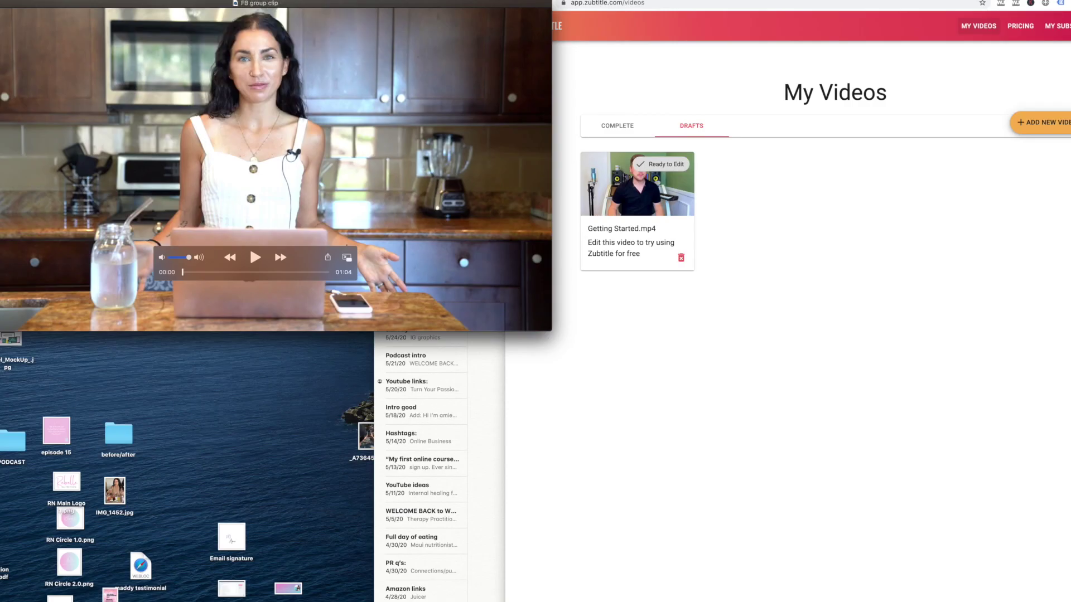
Close the preview and upload the FB group clip file to Zubtitle for automatic English captions
{"action": "key", "text": "super+w"}
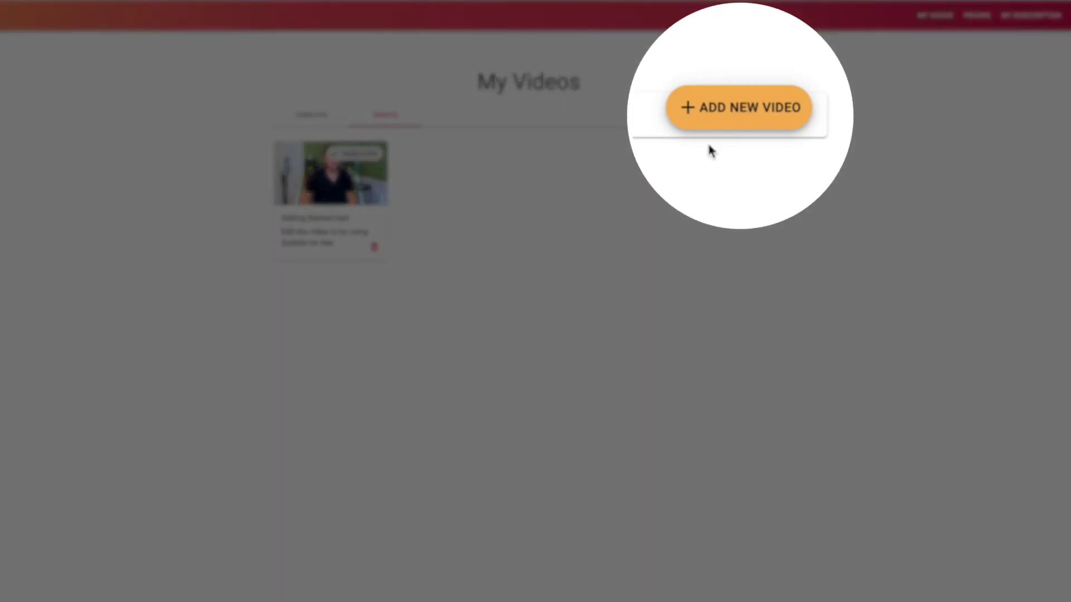
{"action": "left_click", "coordinate": [740, 122]}
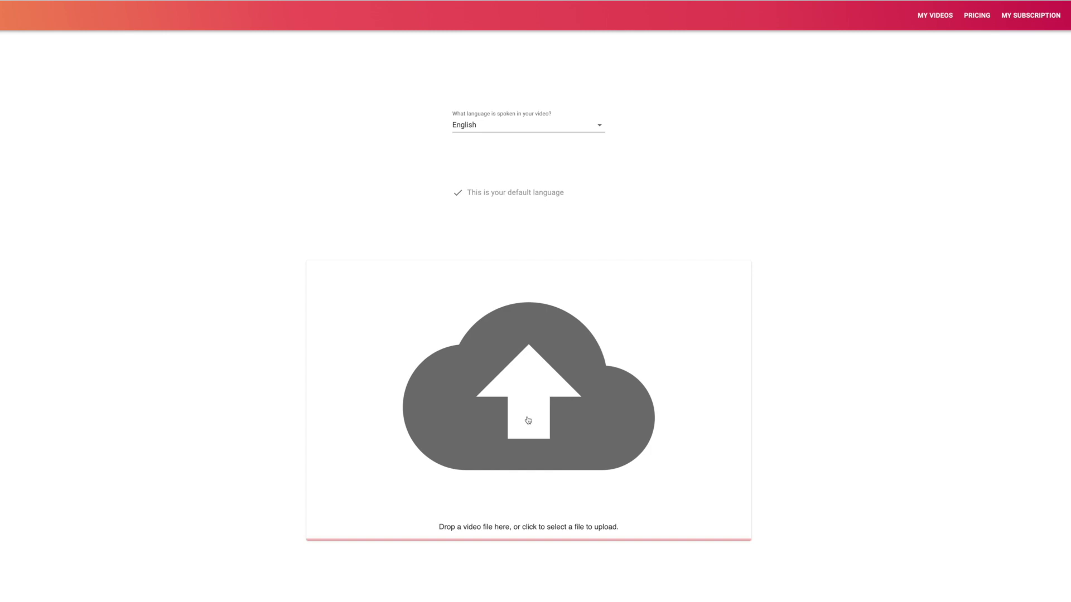
{"action": "left_click", "coordinate": [529, 420]}
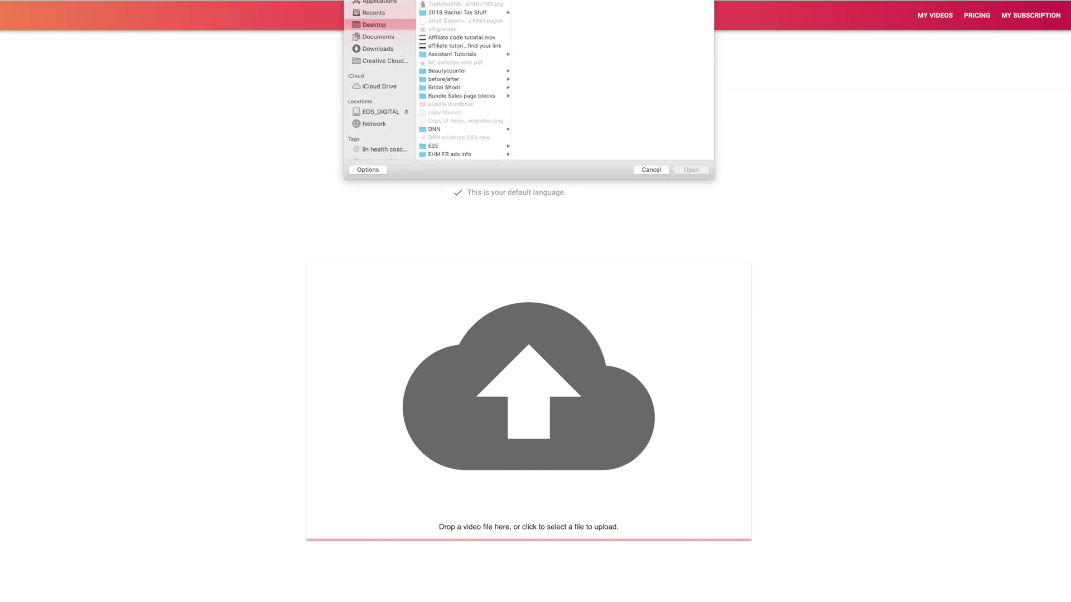
{"action": "left_click", "coordinate": [466, 124]}
{"action": "left_click", "coordinate": [691, 170]}
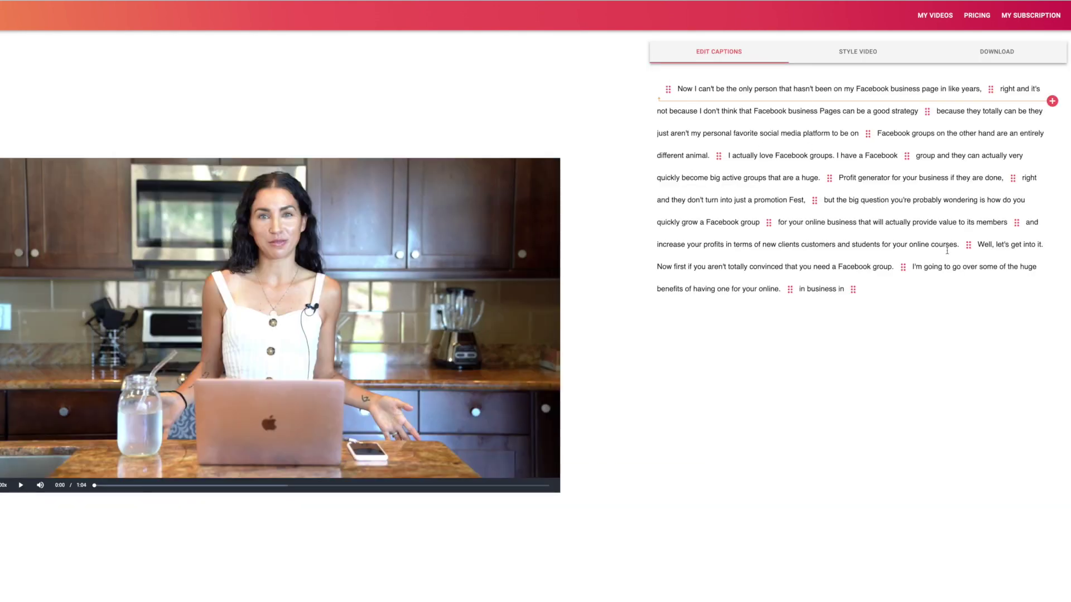
Preview the first caption segment on the video, then switch to Style Video
{"action": "left_click", "coordinate": [699, 89]}
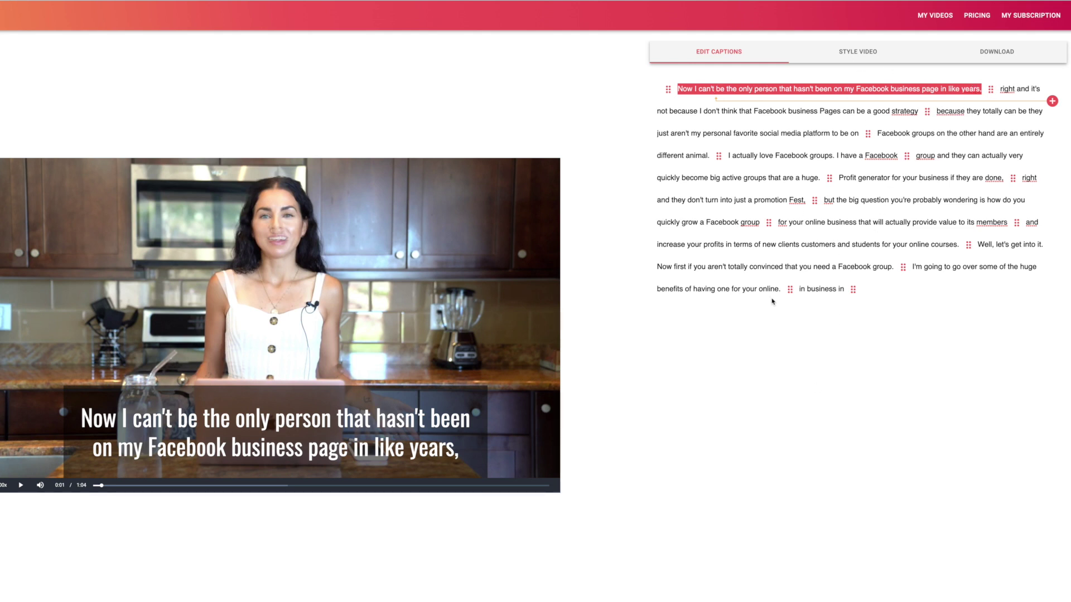
{"action": "left_click", "coordinate": [854, 52]}
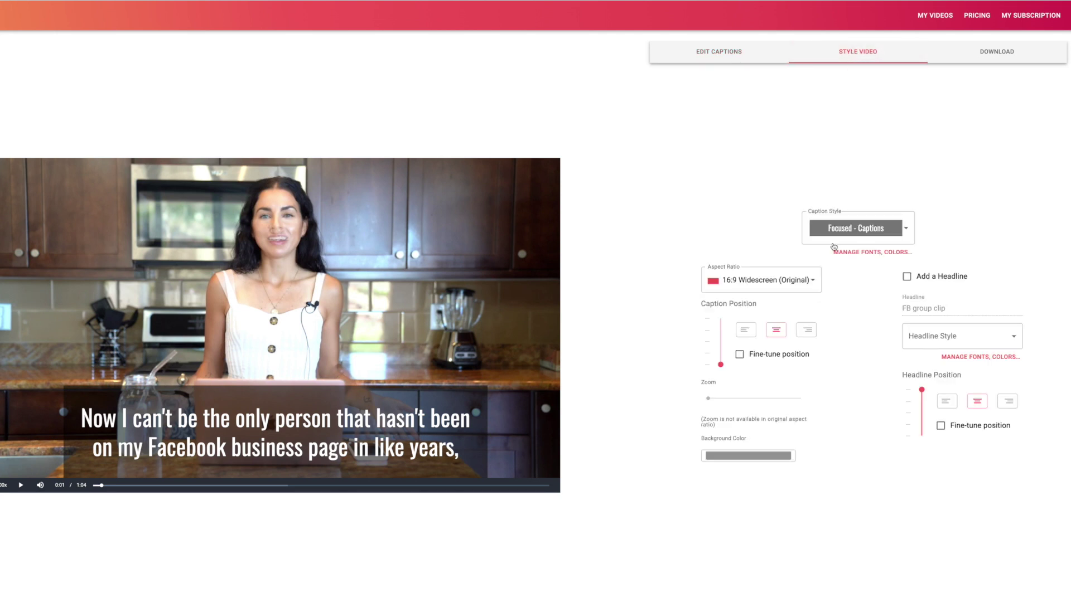
Set the video's aspect ratio to 4:5 Portrait
{"action": "left_click", "coordinate": [813, 282]}
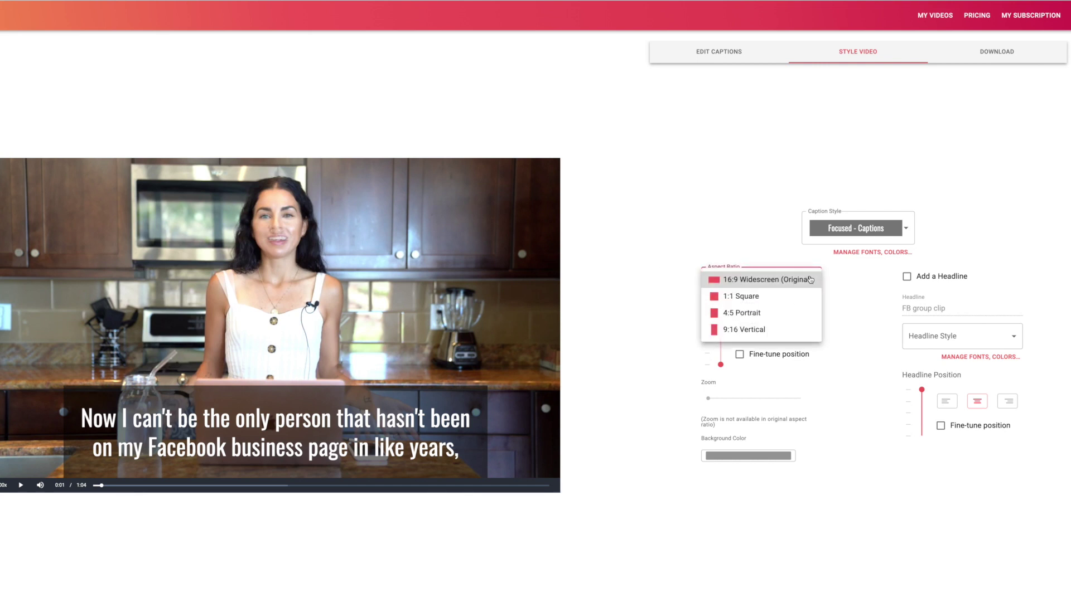
{"action": "left_click", "coordinate": [785, 330]}
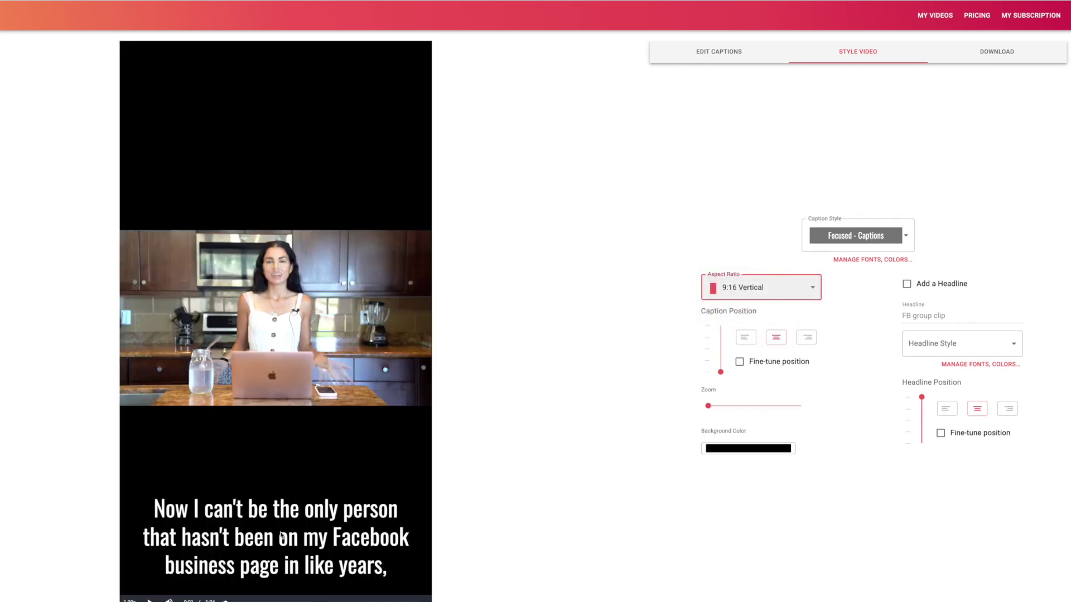
{"action": "left_click", "coordinate": [814, 290]}
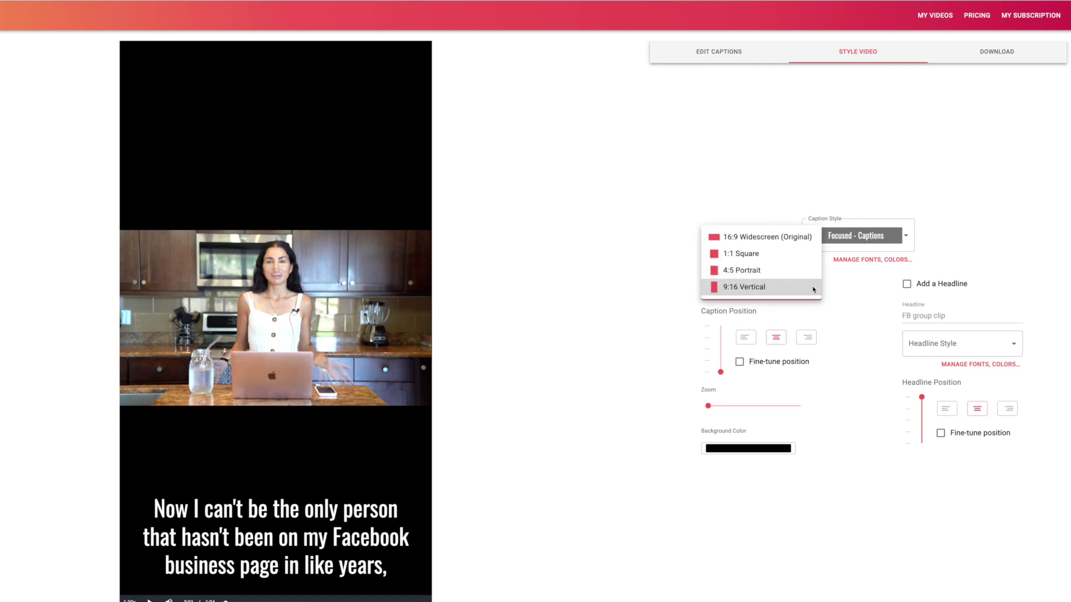
{"action": "left_click", "coordinate": [789, 271]}
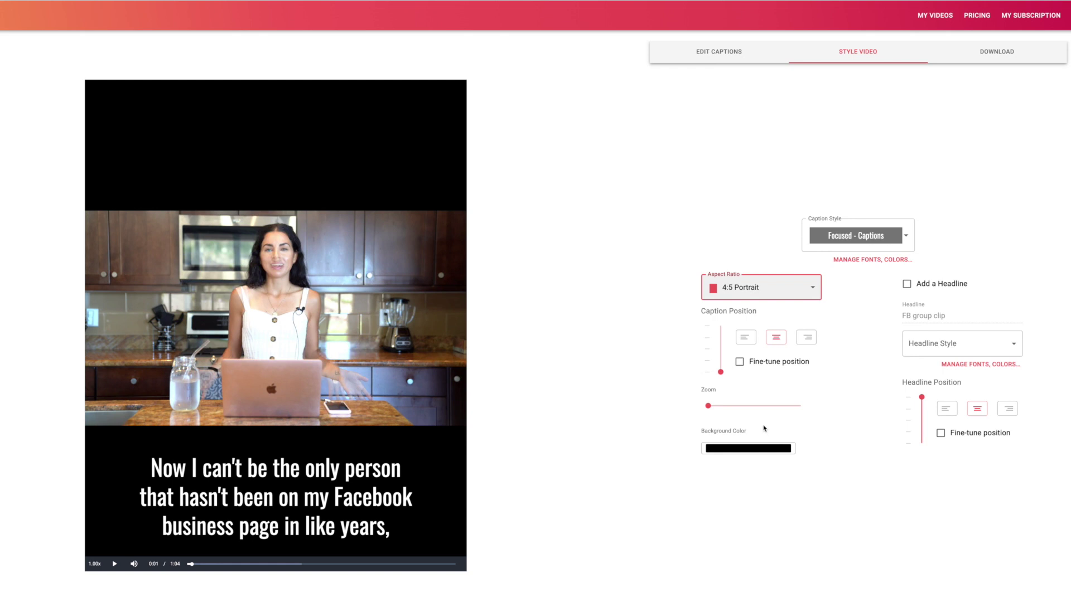
Apply the Minimal - Captions style and a white background colour
{"action": "left_click", "coordinate": [904, 237]}
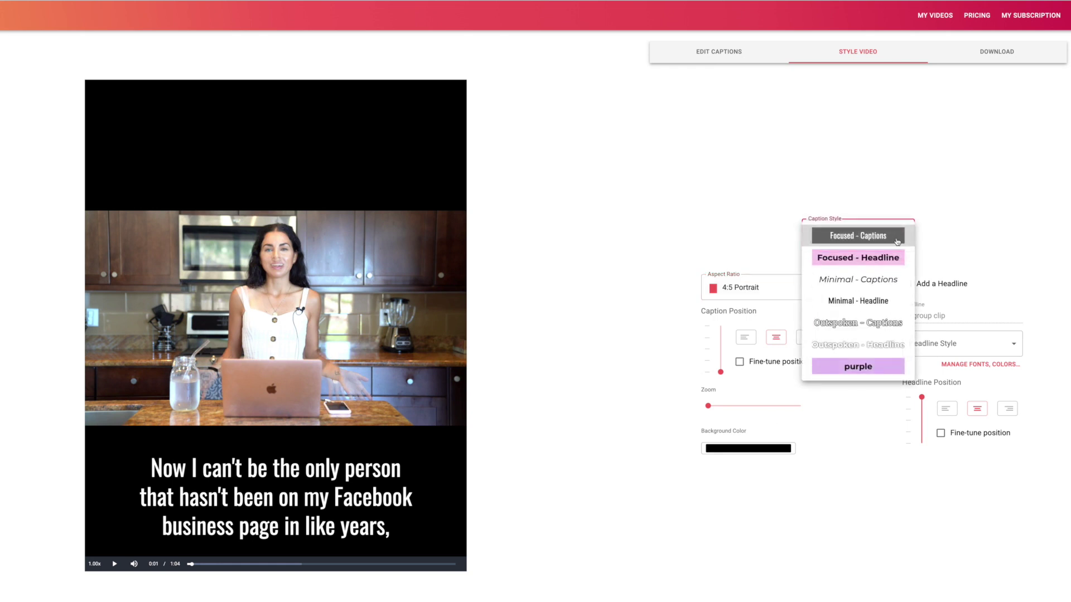
{"action": "left_click", "coordinate": [870, 277]}
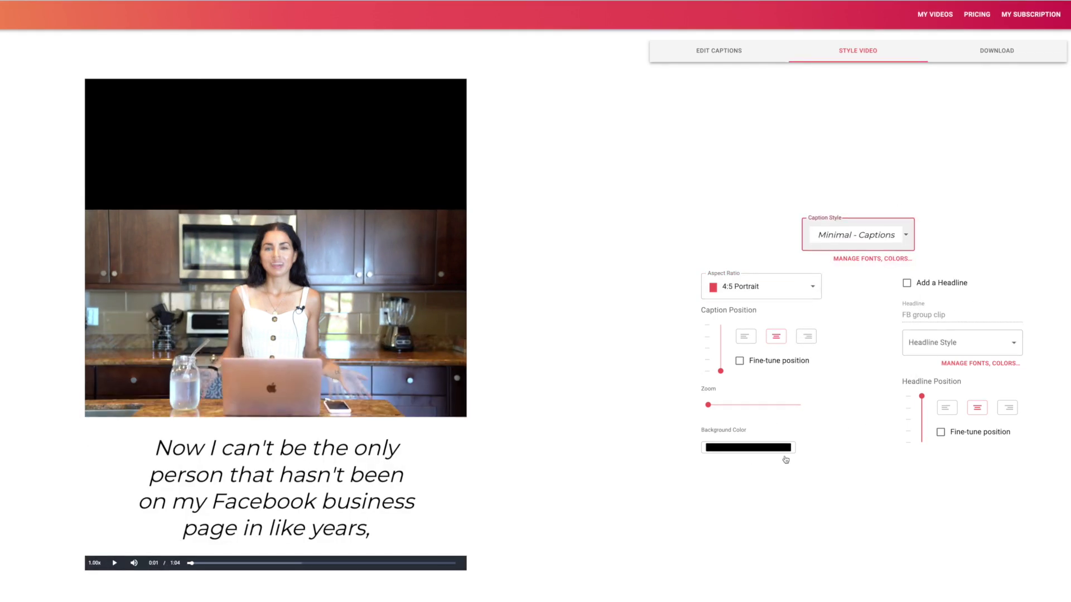
{"action": "left_click", "coordinate": [750, 456]}
{"action": "left_click", "coordinate": [782, 431]}
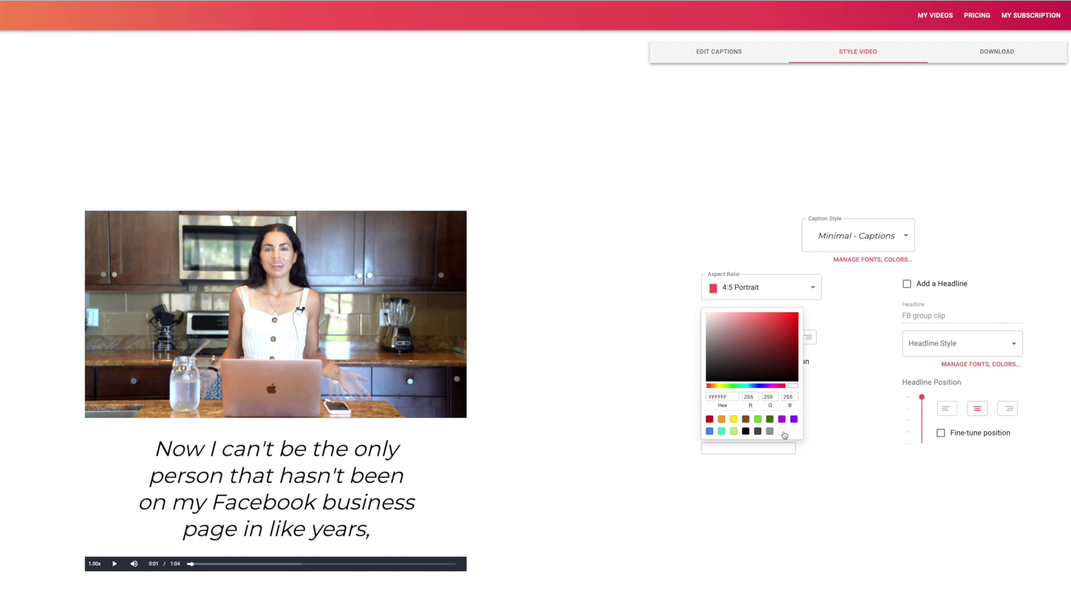
{"action": "left_click", "coordinate": [845, 433]}
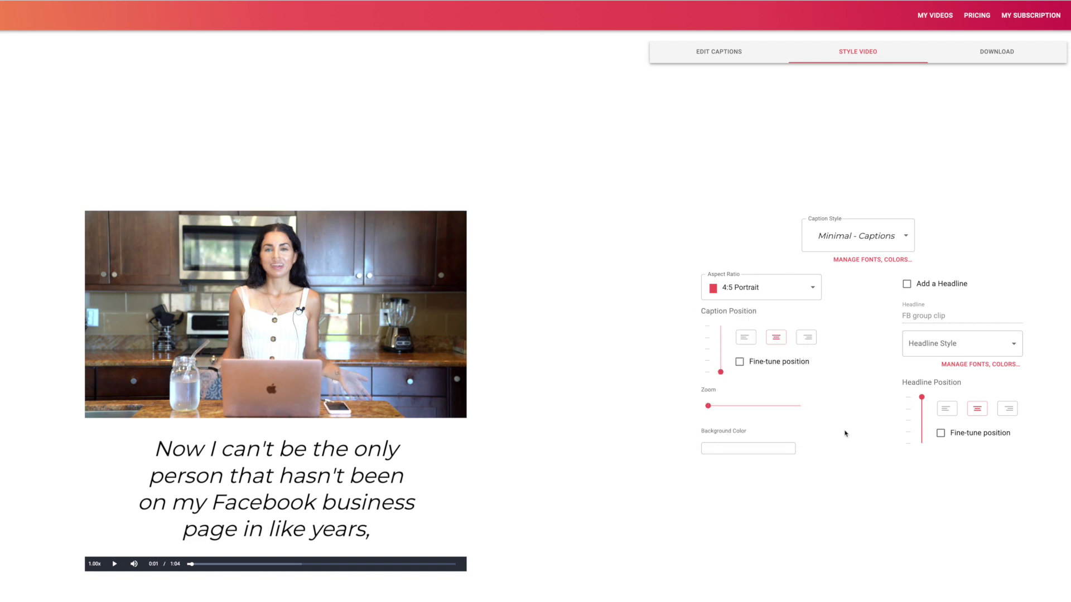
Add the 'FB group clip' headline in pink Focused - Headline style, moved closer to the video
{"action": "left_click", "coordinate": [928, 316]}
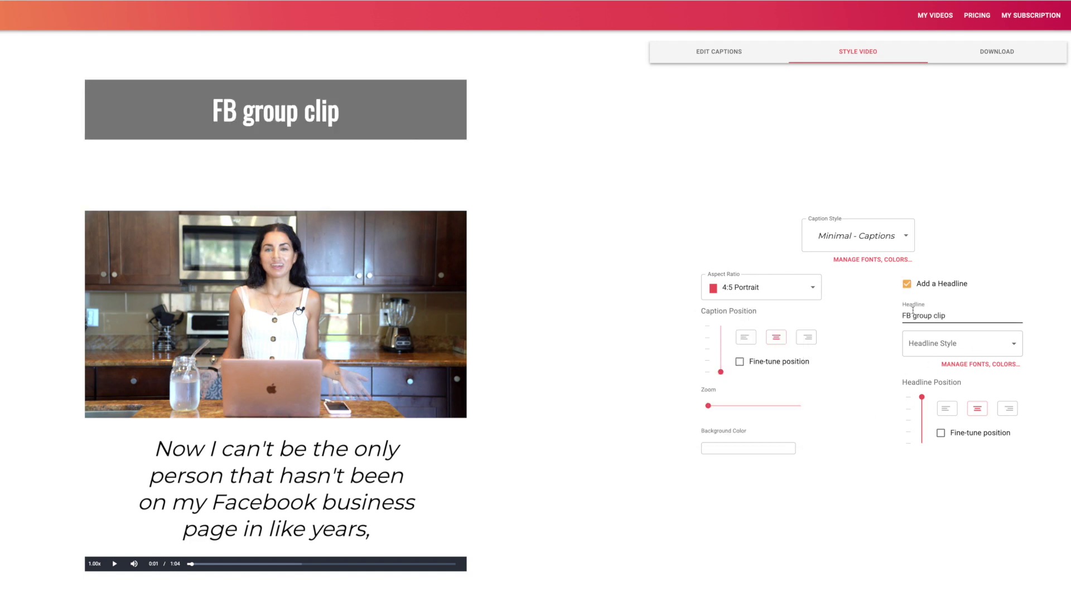
{"action": "left_click", "coordinate": [971, 347]}
{"action": "left_click", "coordinate": [958, 368]}
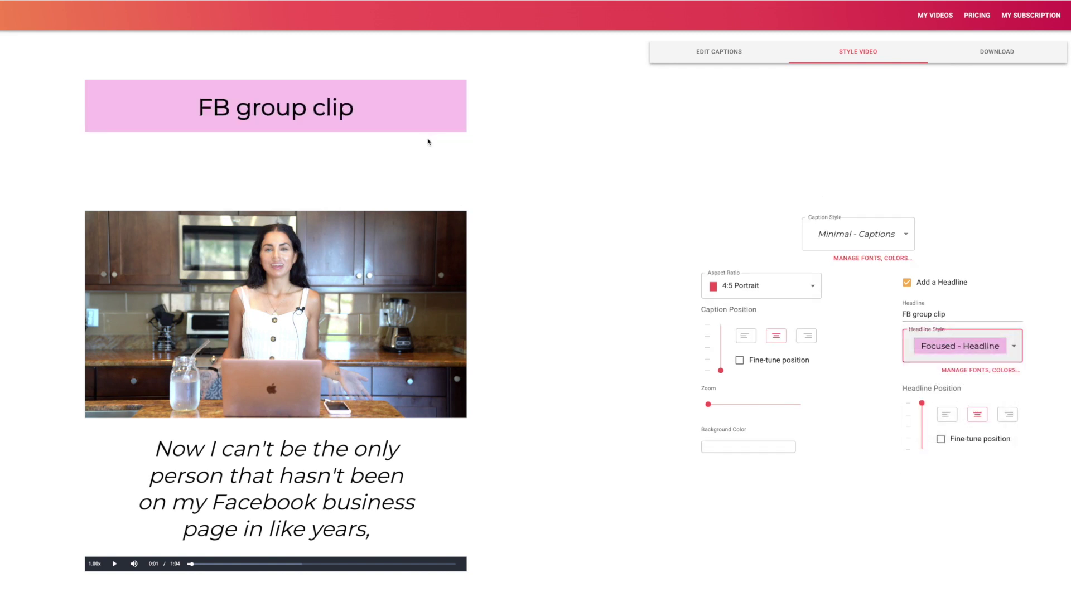
{"action": "left_click", "coordinate": [472, 126]}
{"action": "left_click_drag", "start_coordinate": [923, 409], "coordinate": [923, 412]}
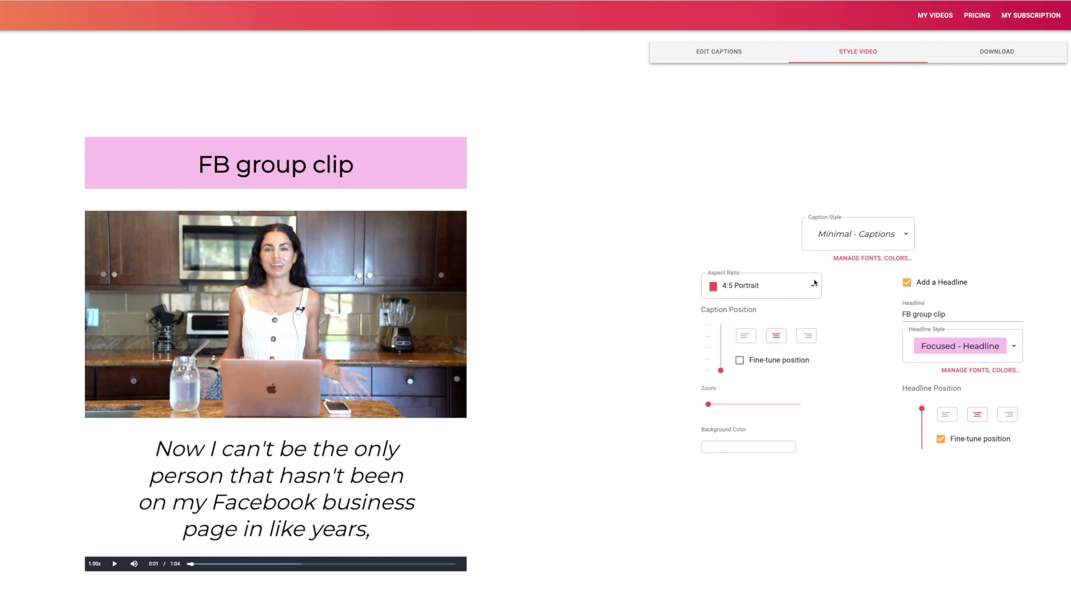
Render the video, then start a New IGTV Video with it and turn on Post a Preview
{"action": "left_click", "coordinate": [998, 51]}
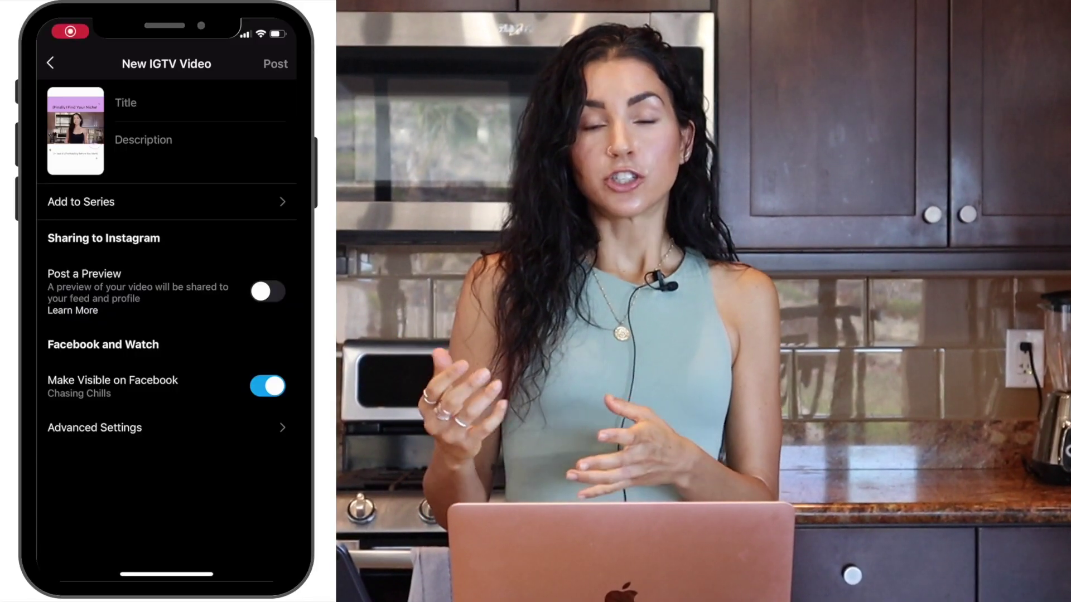
{"action": "left_click", "coordinate": [268, 291]}
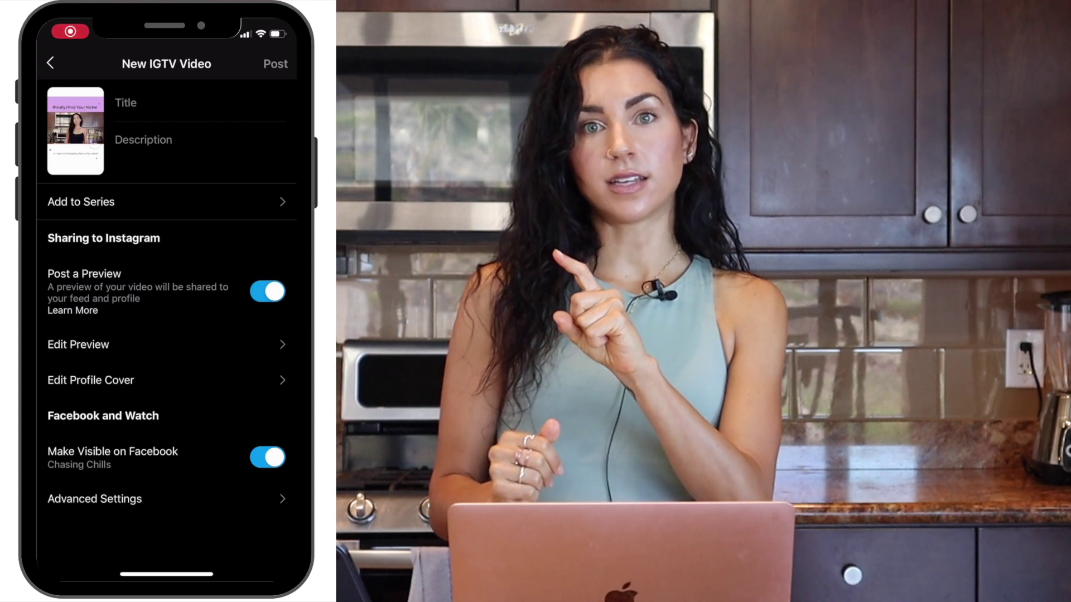